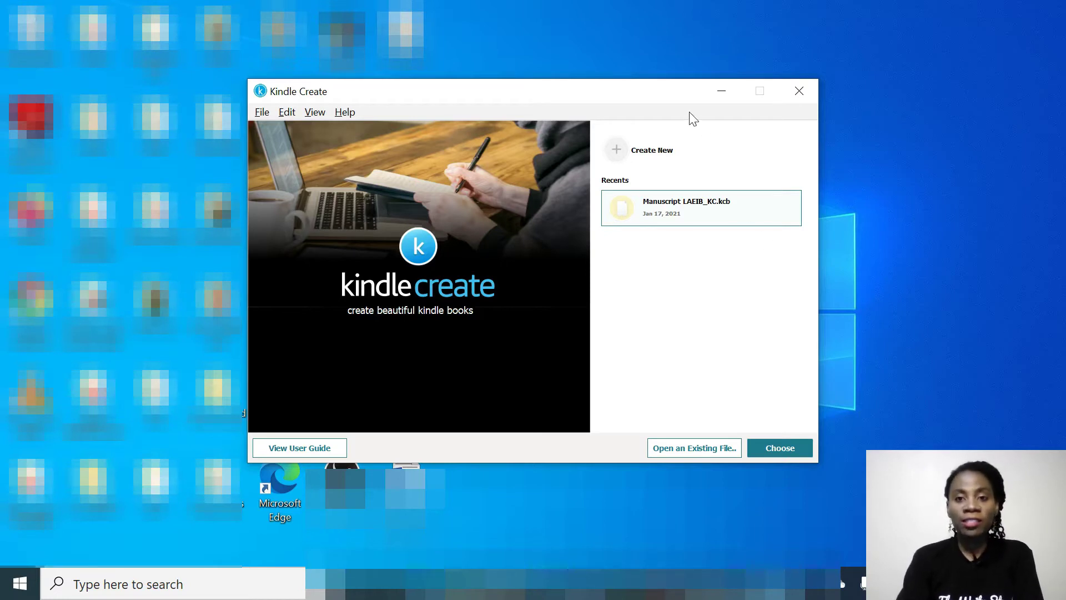
# Create a new reflowable book from the manuscript .docx and run automatic chapter detection.
pyautogui.click(633, 159)
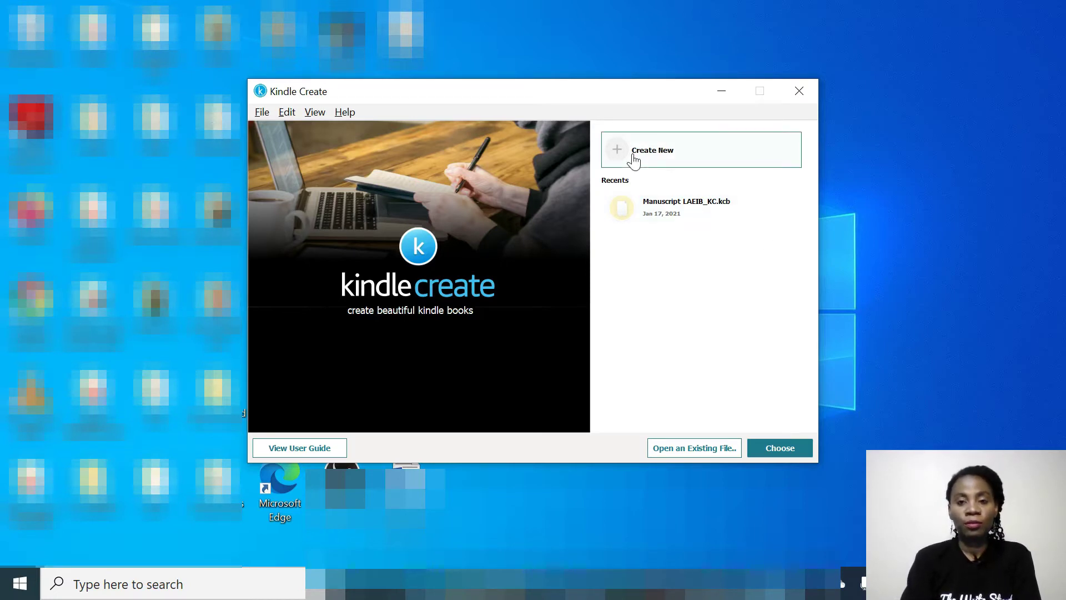
pyautogui.click(634, 159)
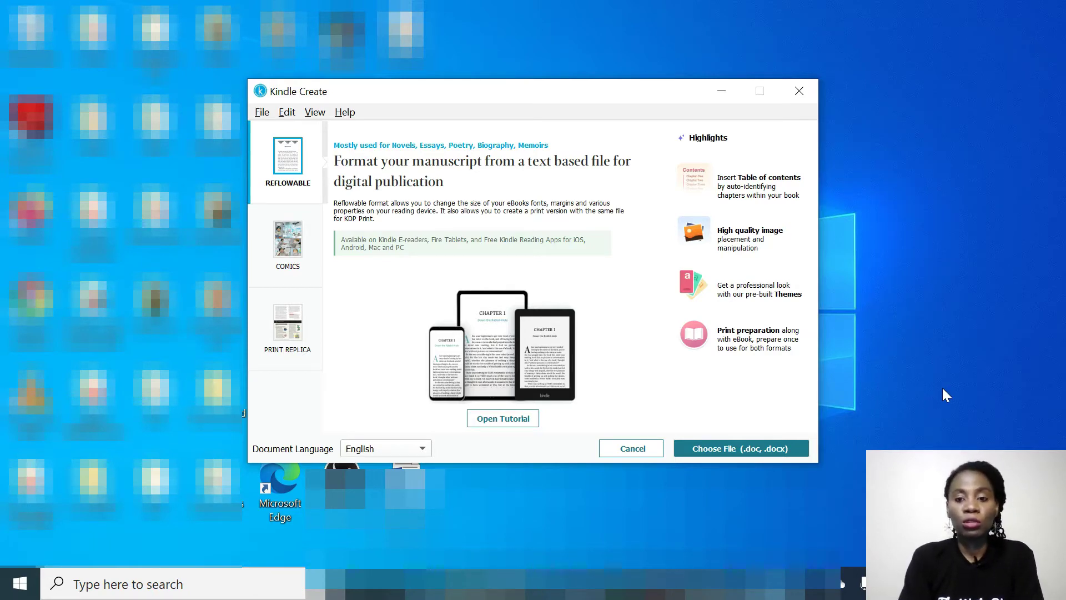
pyautogui.click(700, 451)
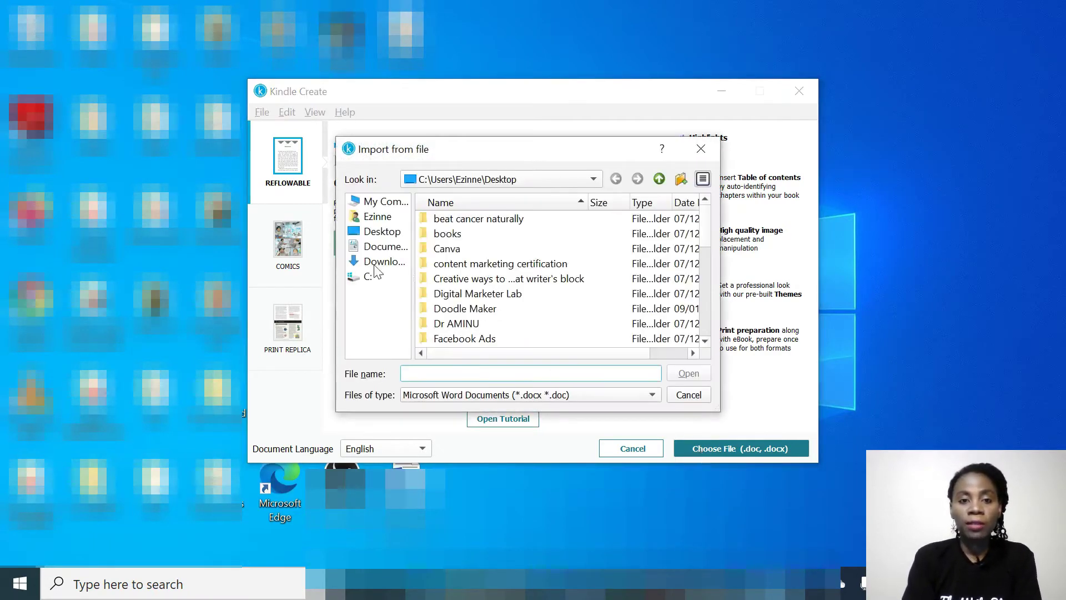
pyautogui.scroll(-5, 555, 289)
pyautogui.doubleClick(621, 337)
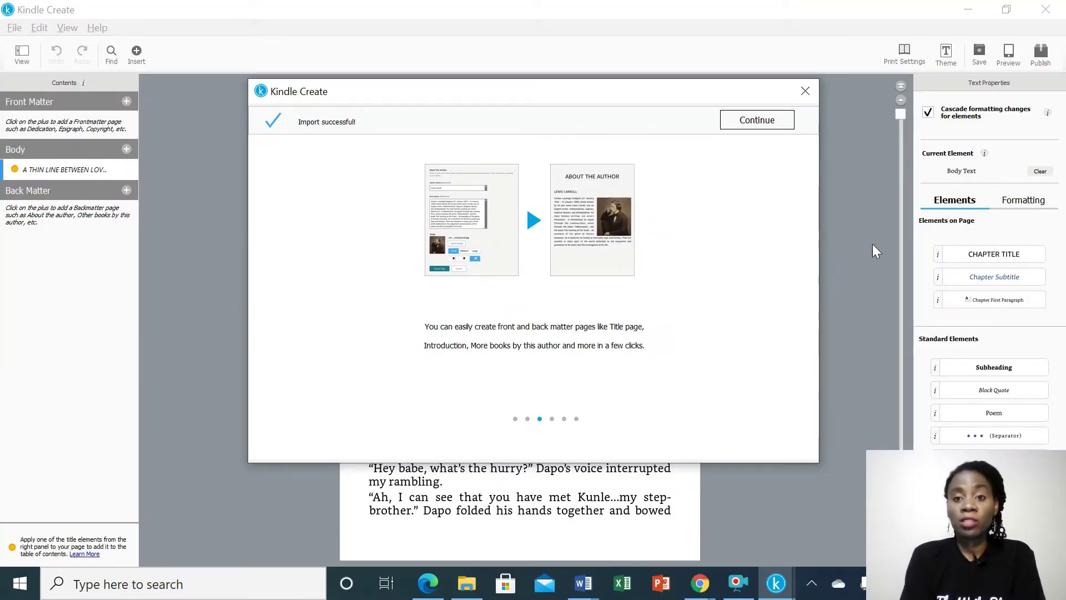
pyautogui.click(768, 123)
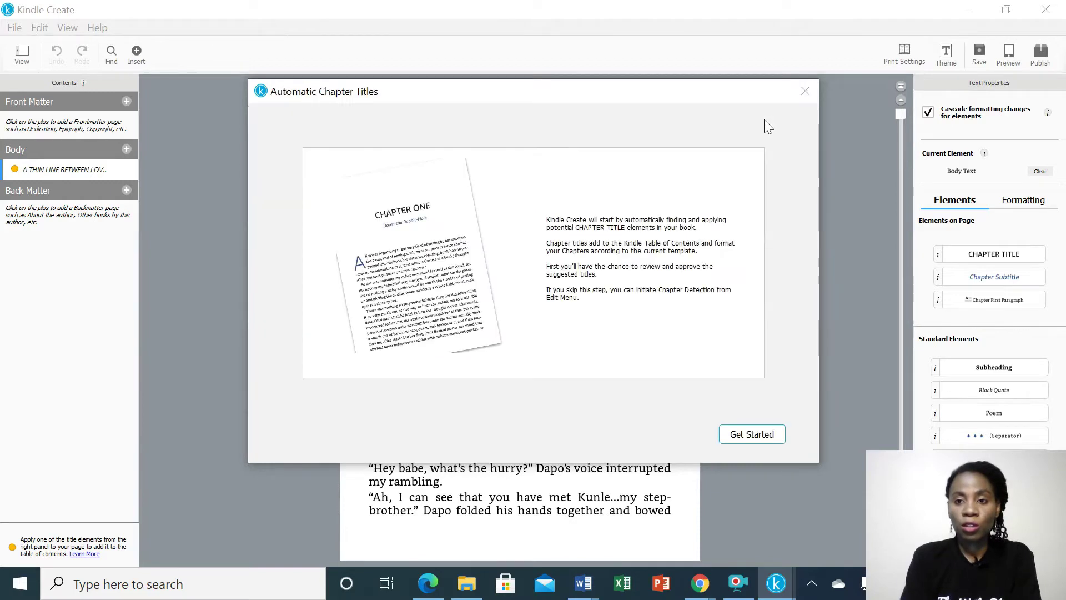
pyautogui.click(761, 431)
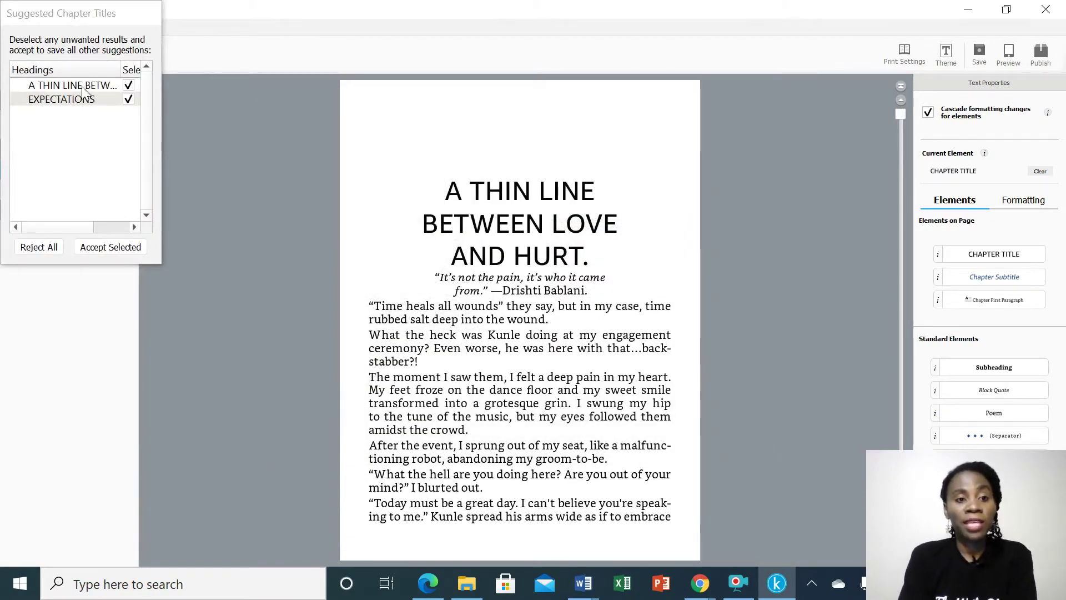
# Accept both suggested chapters, make the epigraph an Opening Quote, and remove the title's trailing period.
pyautogui.click(114, 246)
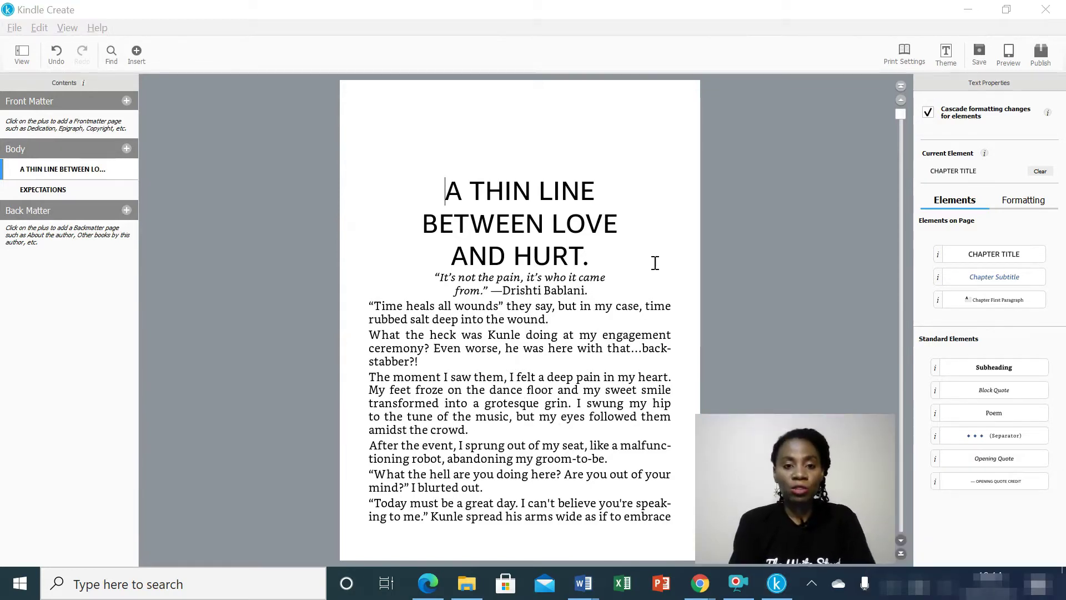
pyautogui.click(866, 231)
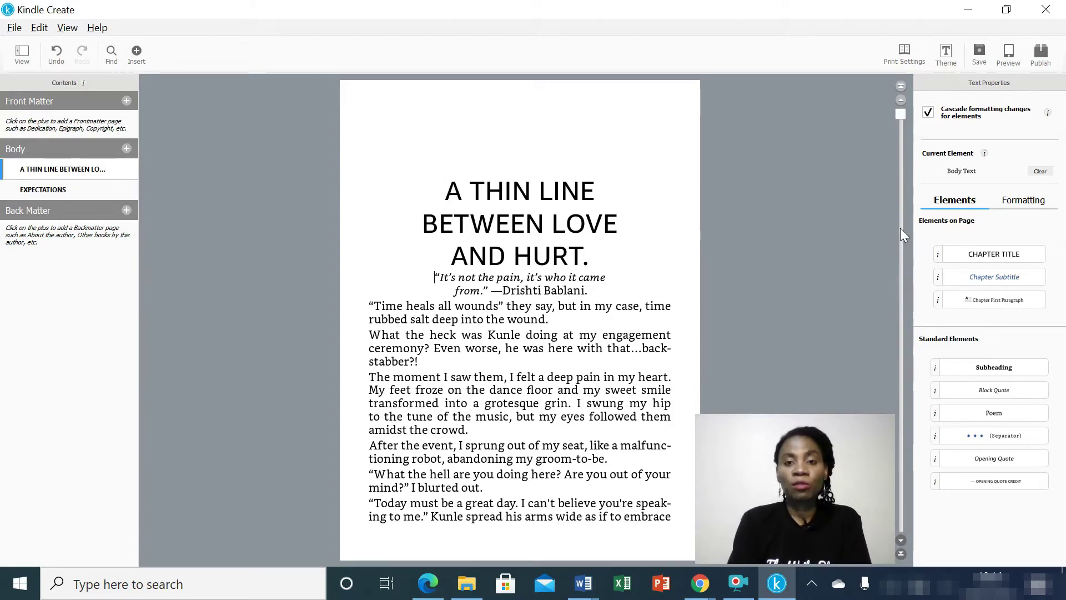
pyautogui.click(448, 191)
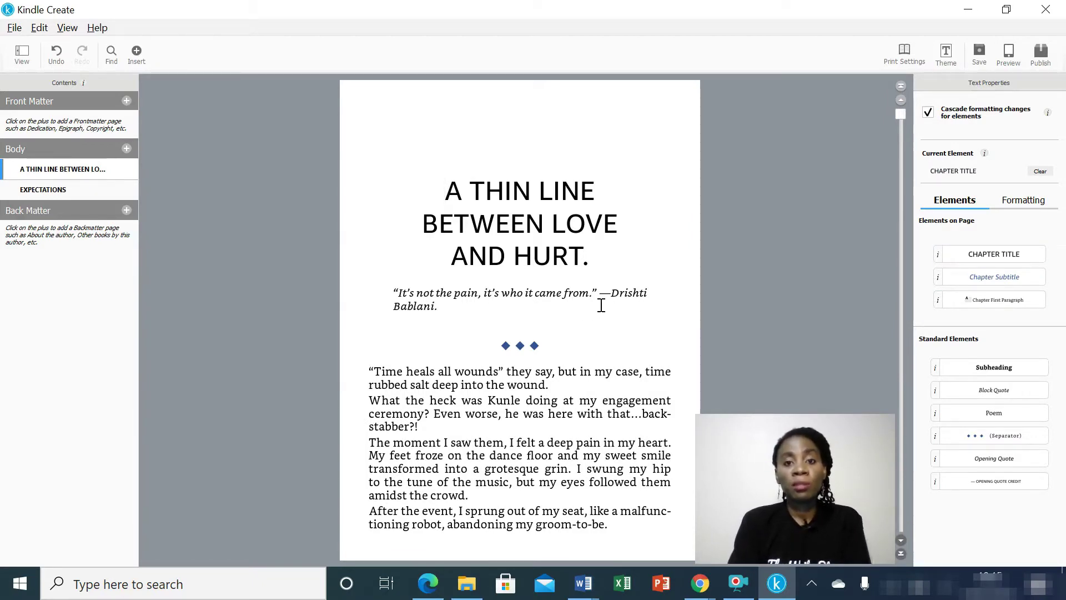
pyautogui.click(615, 267)
pyautogui.press('BackSpace')
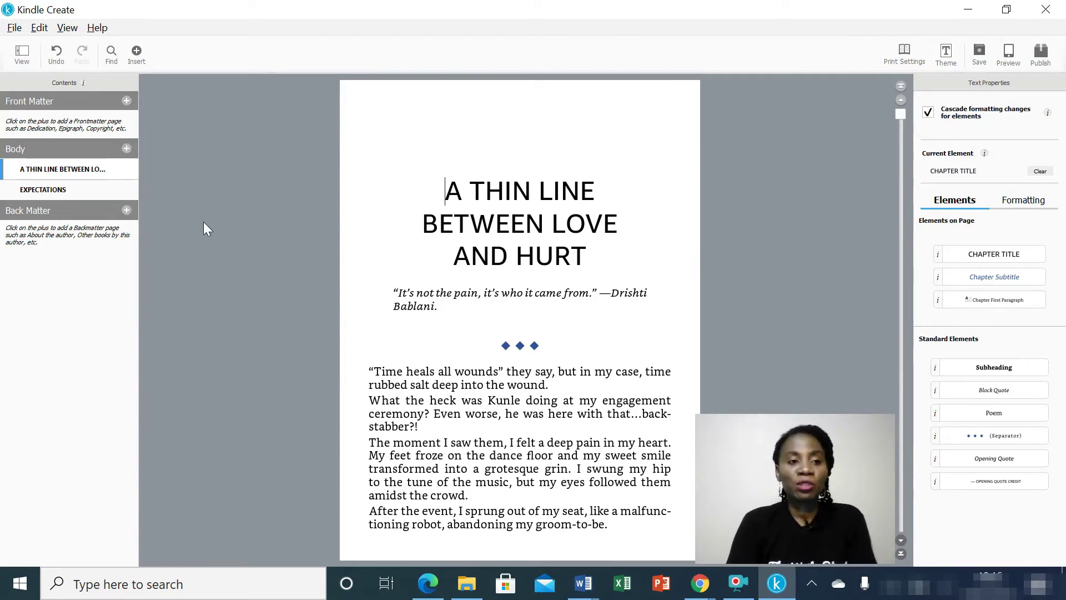
# Add the Title Page front matter and review the Copyright, Dedication and Contents pages.
pyautogui.click(125, 103)
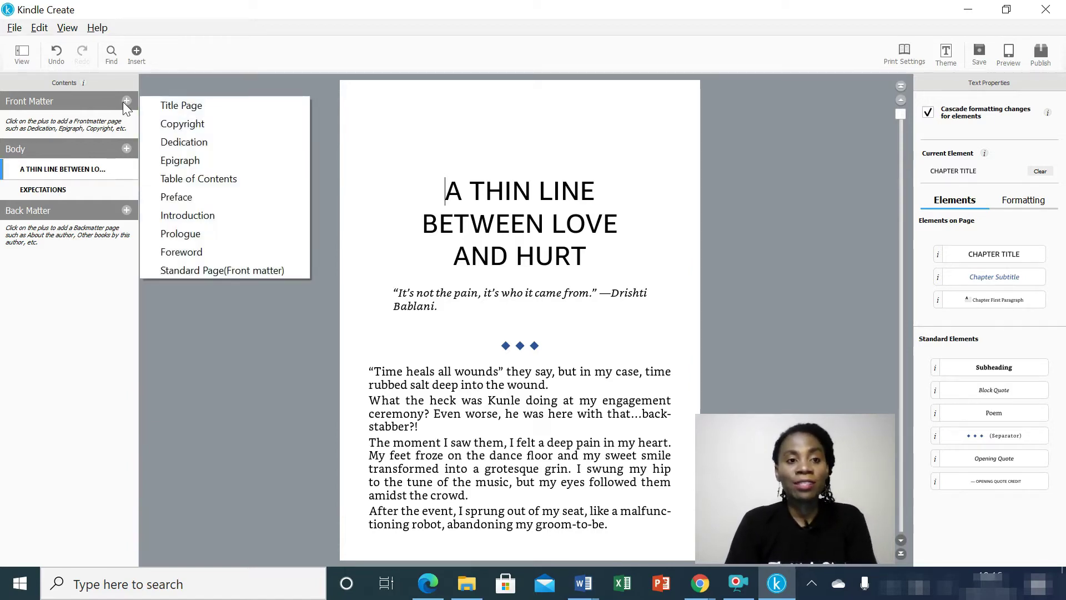
pyautogui.click(181, 106)
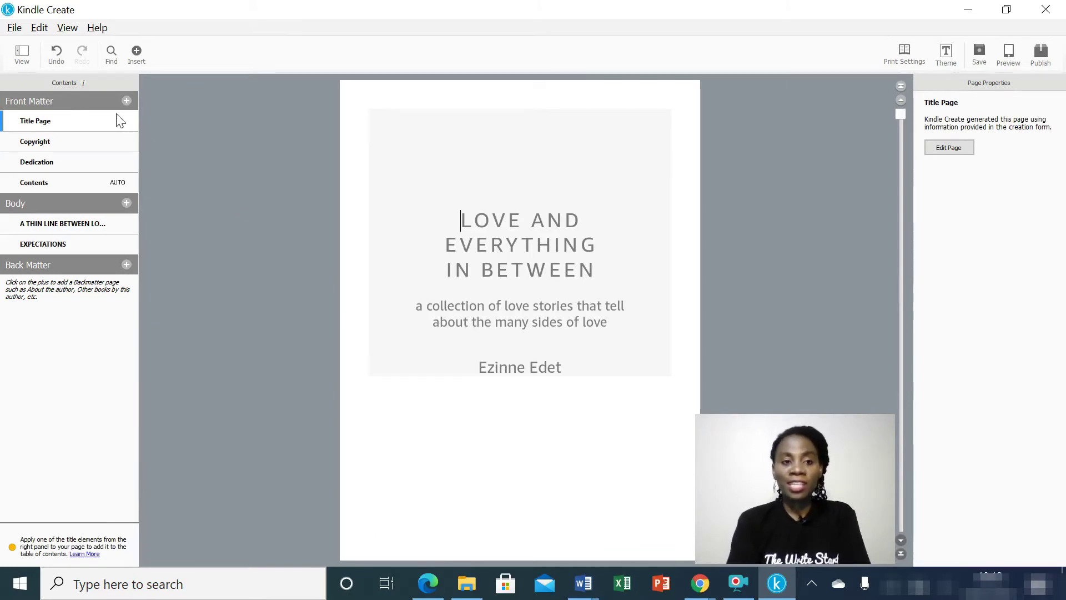
pyautogui.click(111, 146)
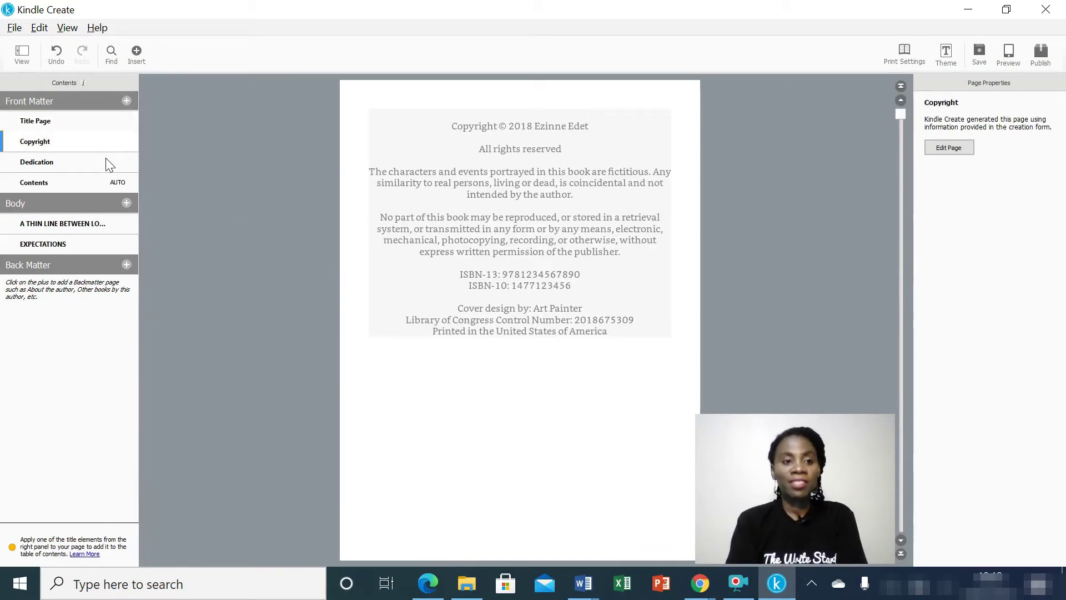
pyautogui.click(109, 162)
pyautogui.click(77, 183)
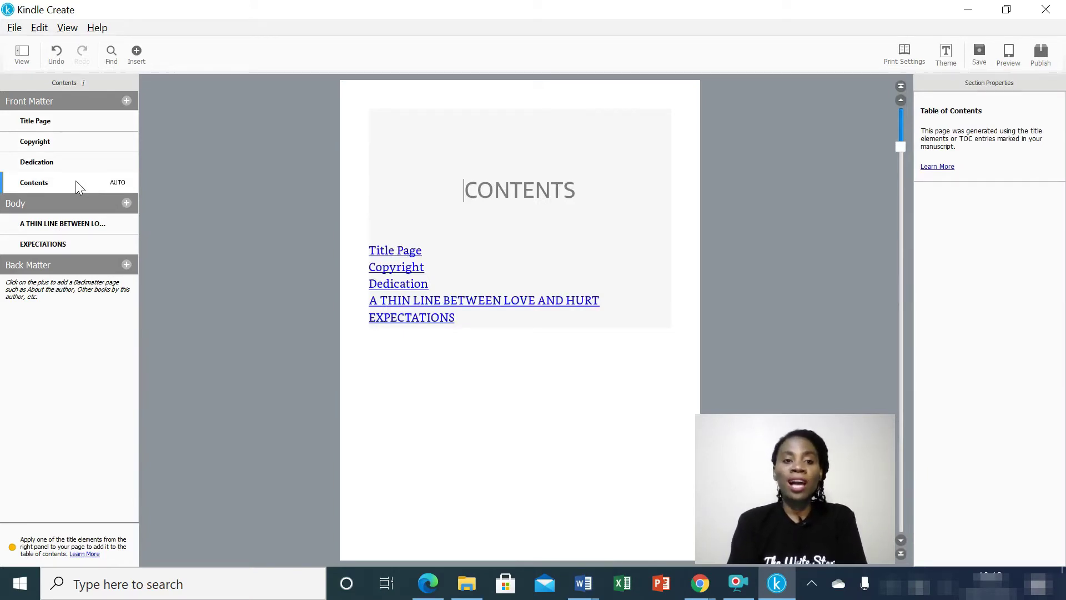
# Add Standard Backmatter, review the About The Author page, and return to the Title Page.
pyautogui.click(127, 264)
pyautogui.click(183, 394)
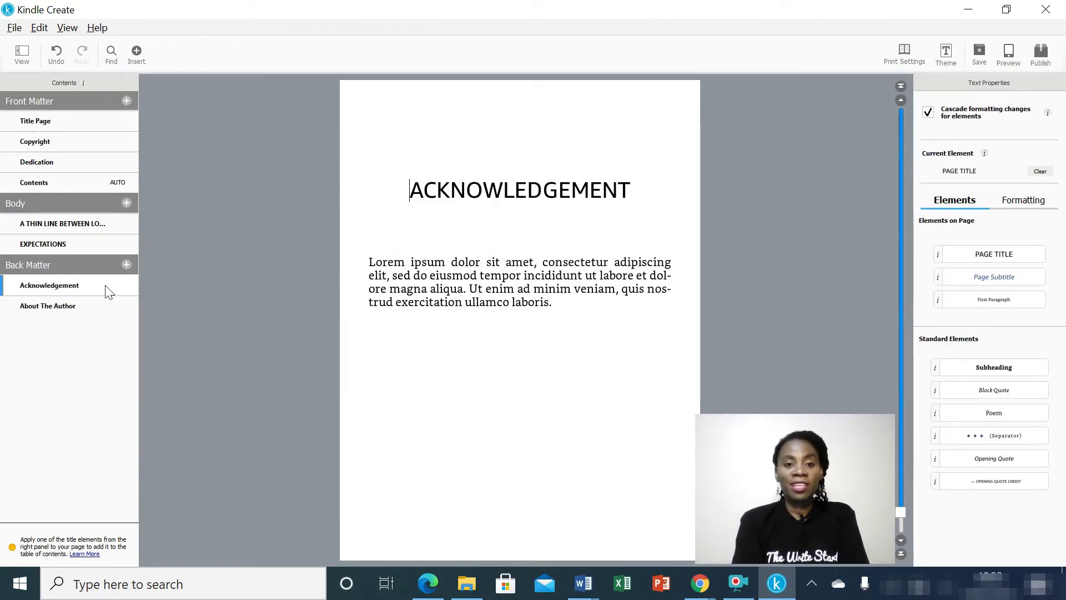
pyautogui.click(91, 309)
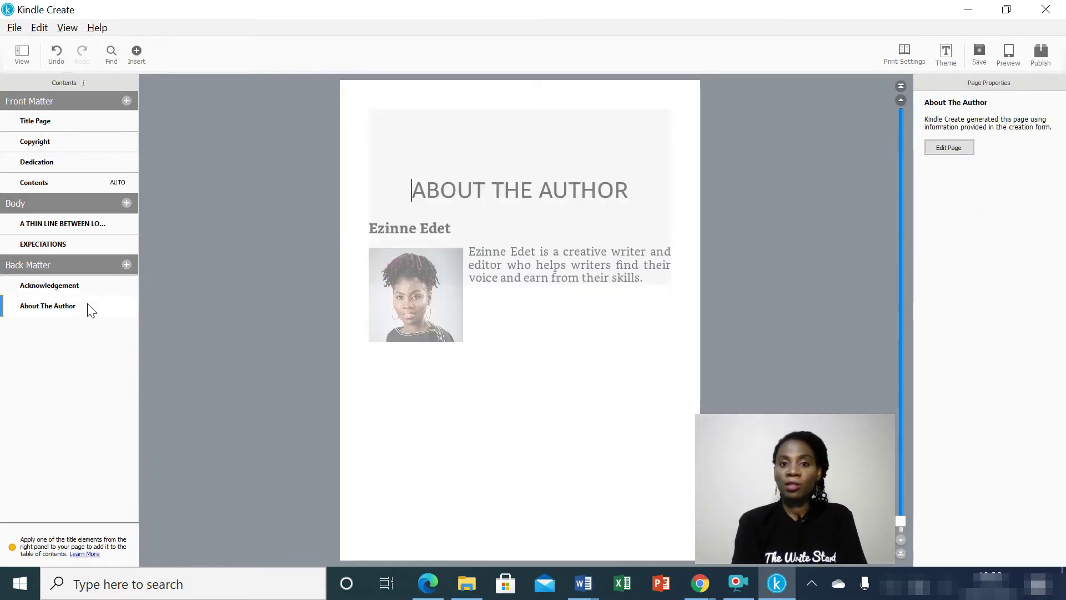
pyautogui.click(900, 87)
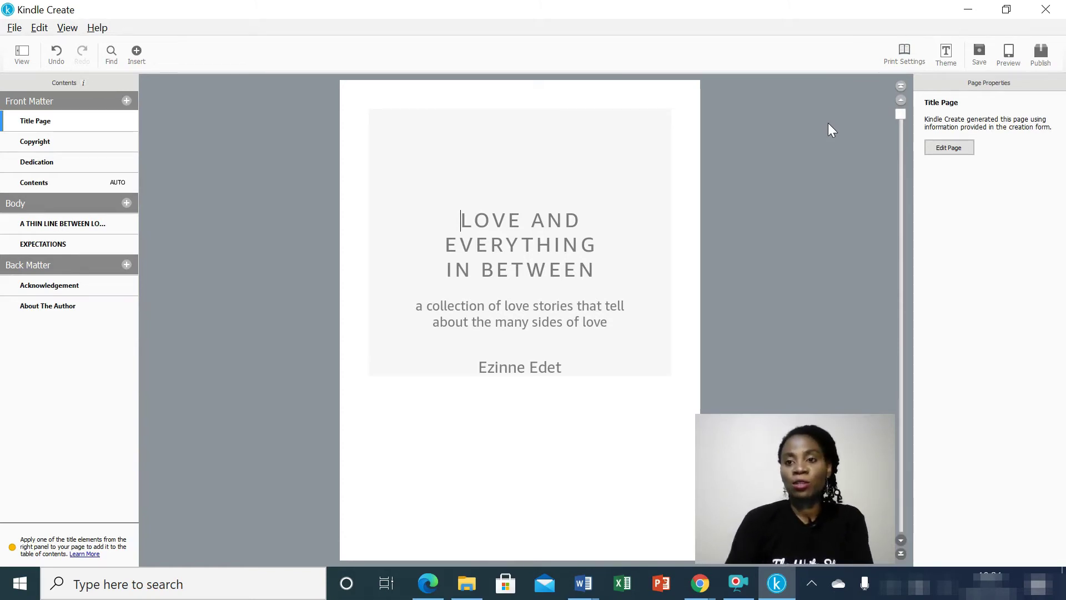
pyautogui.click(998, 71)
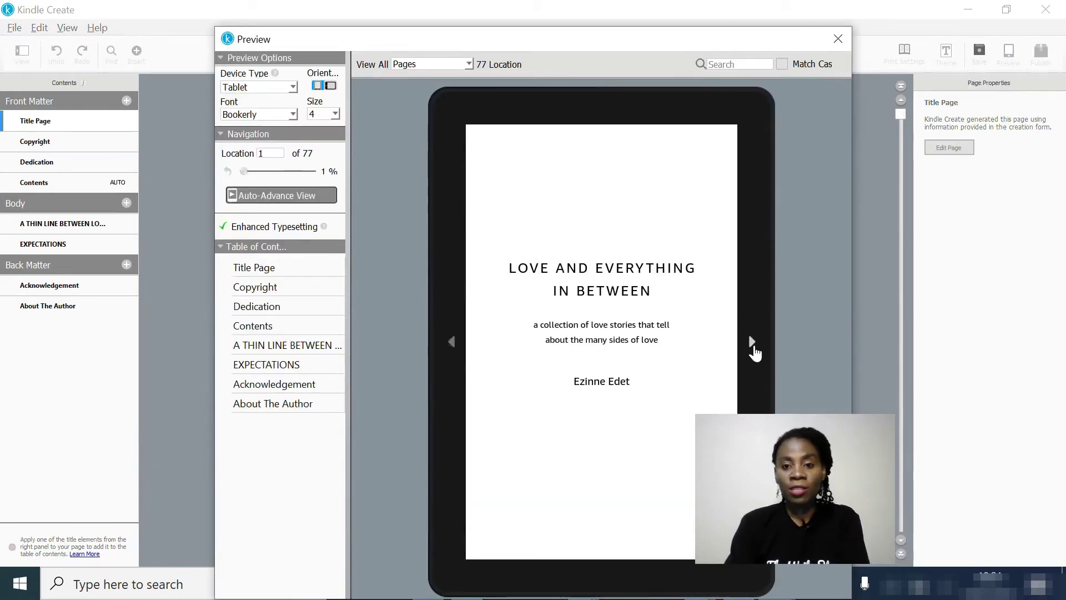
pyautogui.click(751, 343)
pyautogui.click(752, 344)
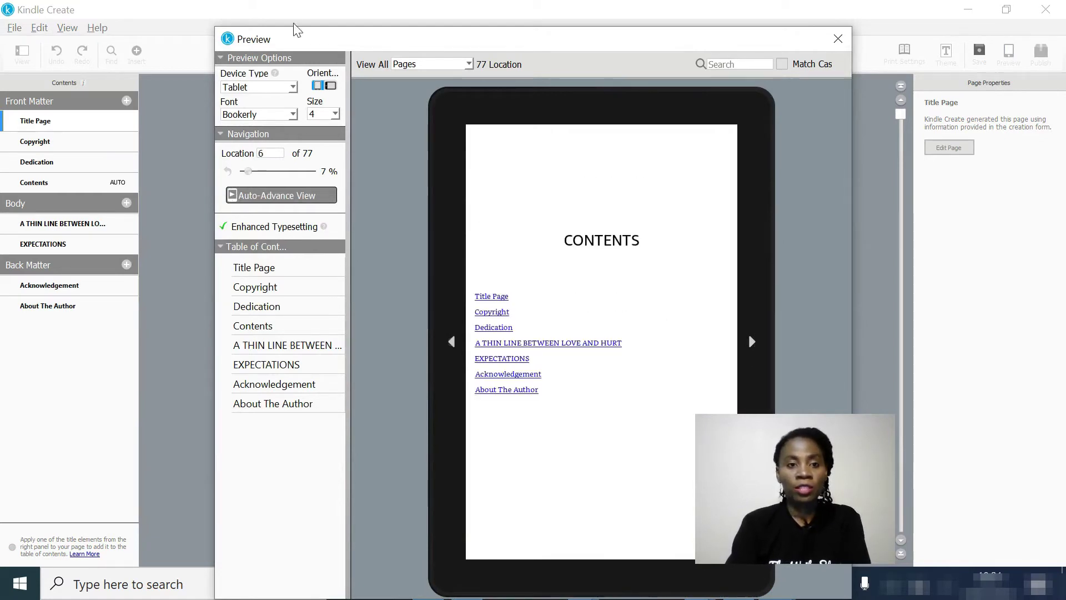
pyautogui.click(292, 88)
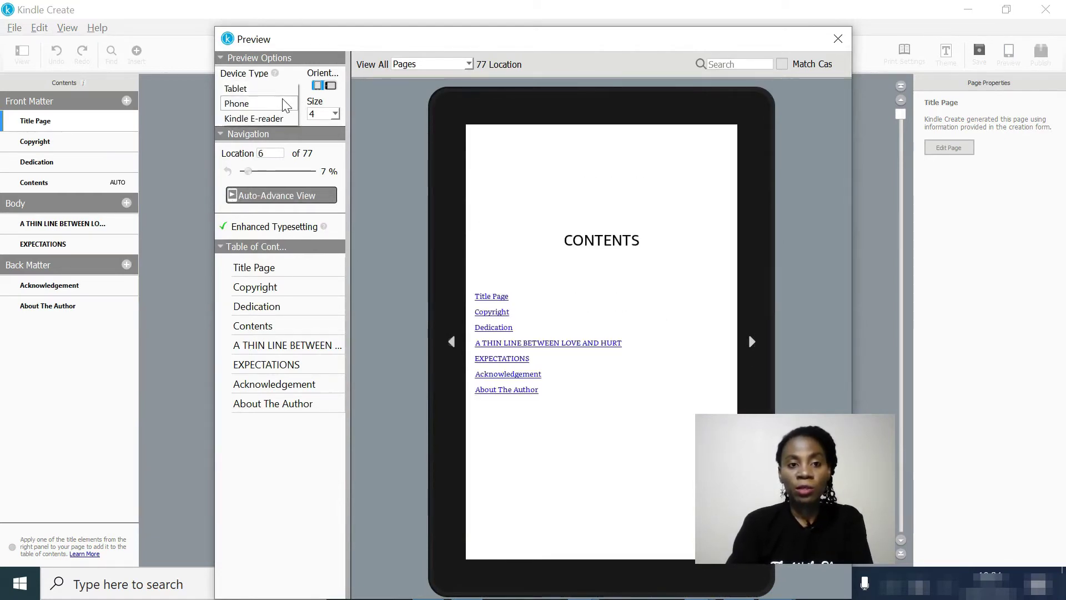
pyautogui.click(285, 104)
pyautogui.click(613, 472)
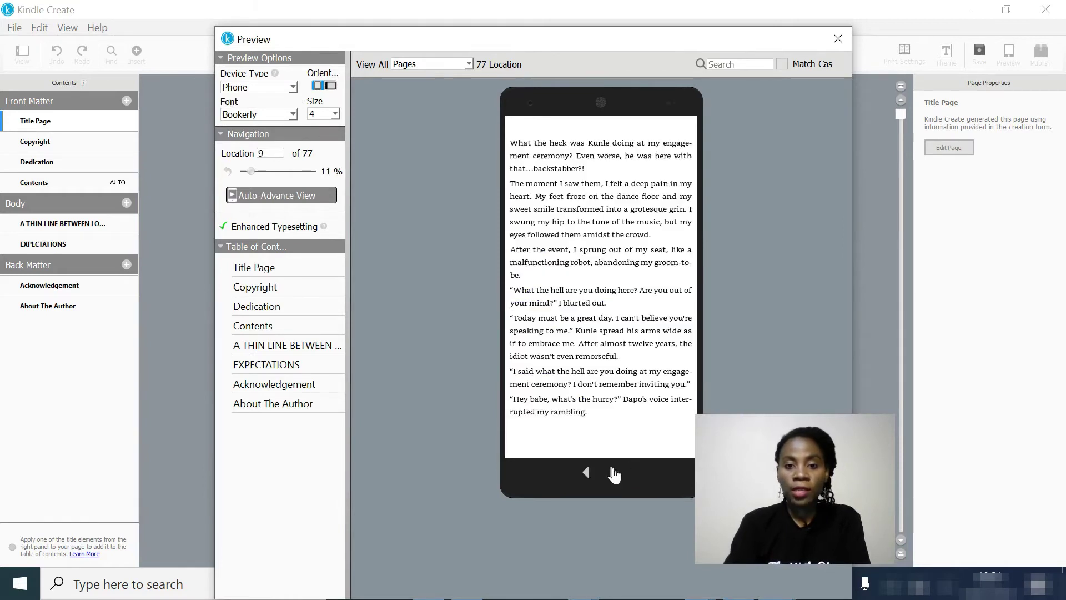
pyautogui.click(292, 88)
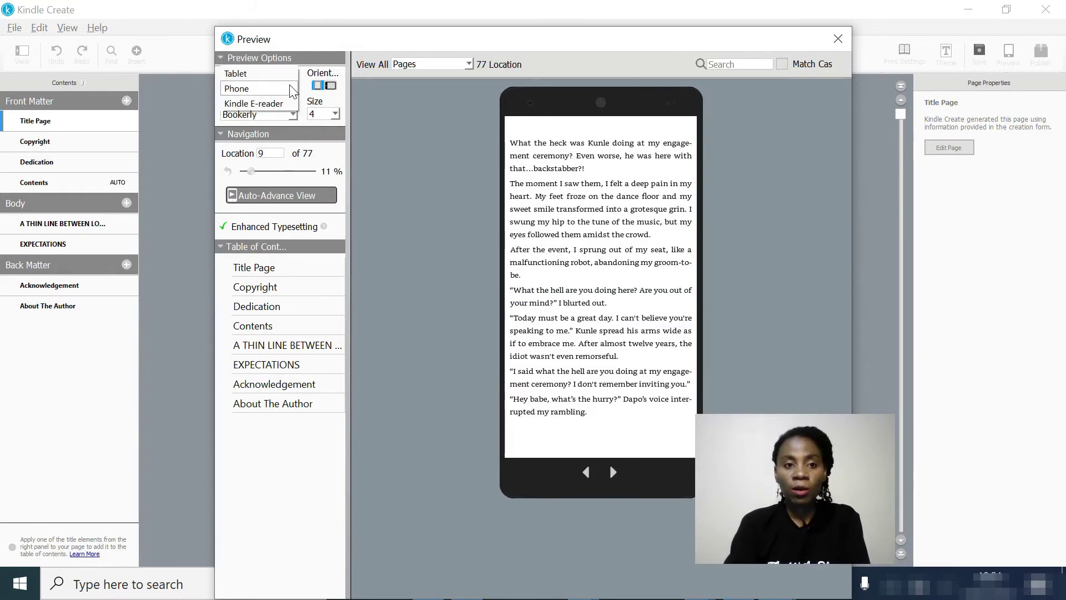
pyautogui.click(282, 107)
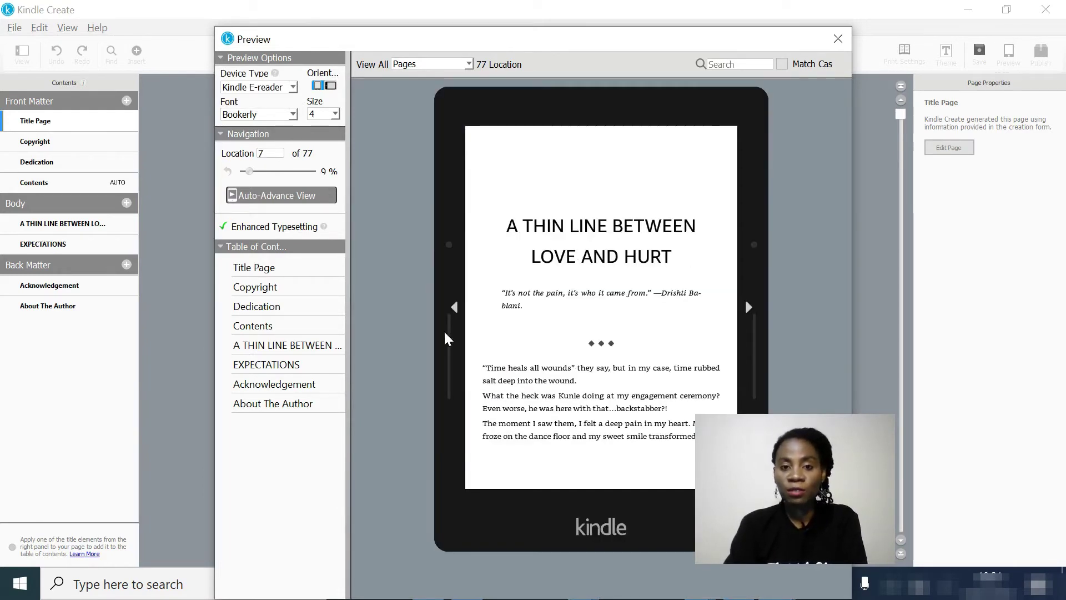
pyautogui.press('Escape')
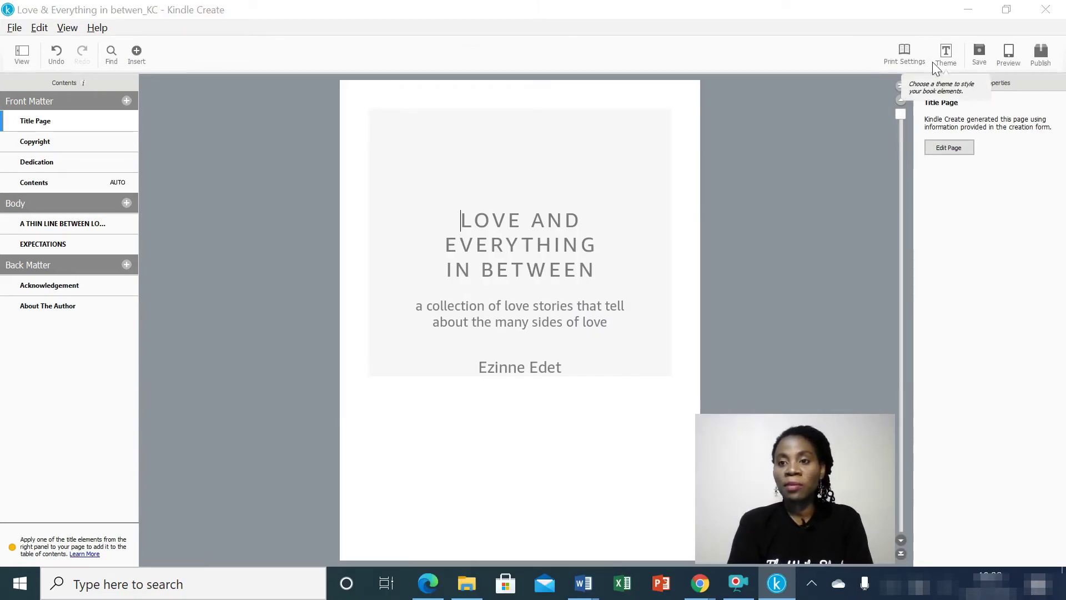
# Apply a different book theme, then look over the eight Print Settings header and page-number layouts.
pyautogui.click(950, 54)
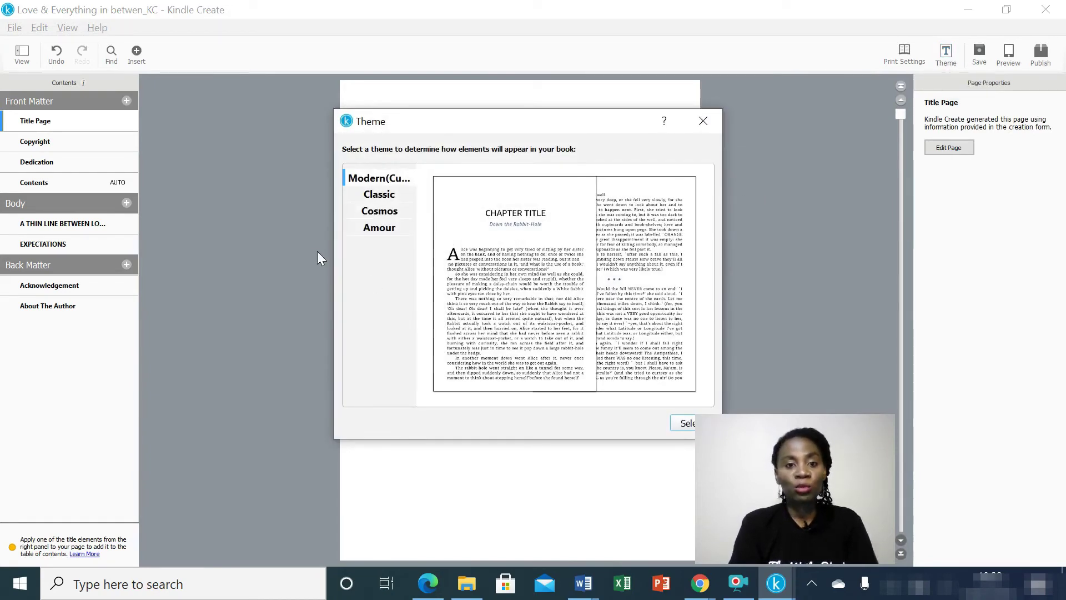
pyautogui.click(379, 193)
pyautogui.click(687, 423)
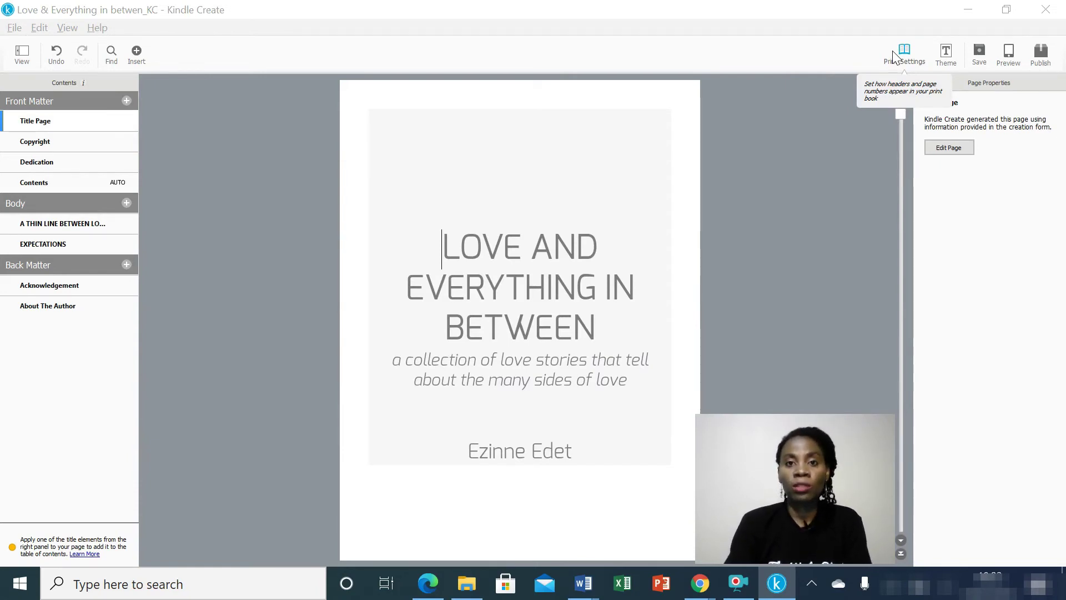
pyautogui.click(896, 55)
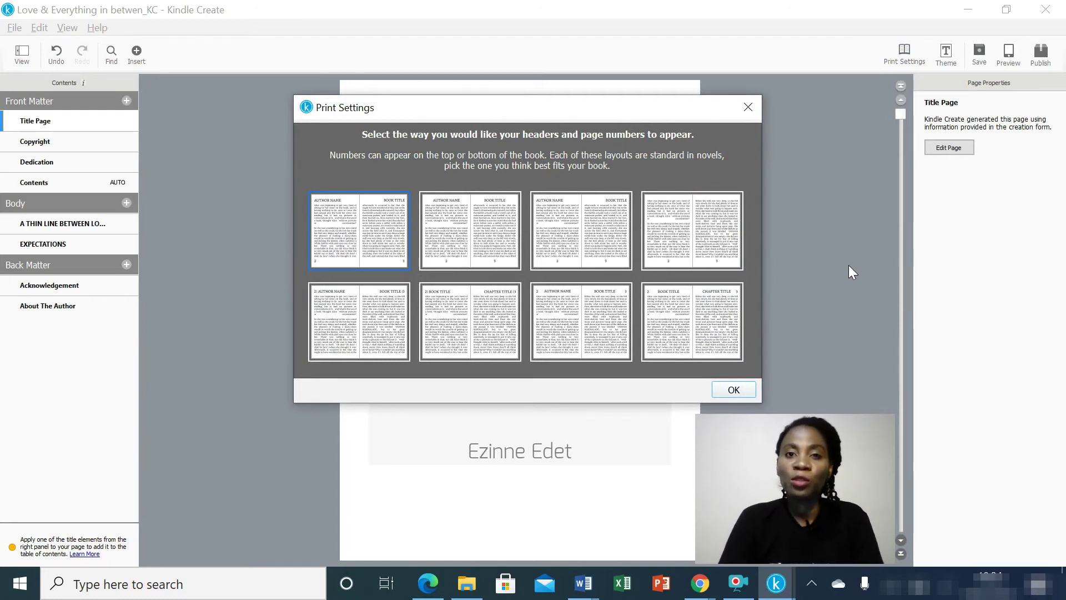
pyautogui.press('Return')
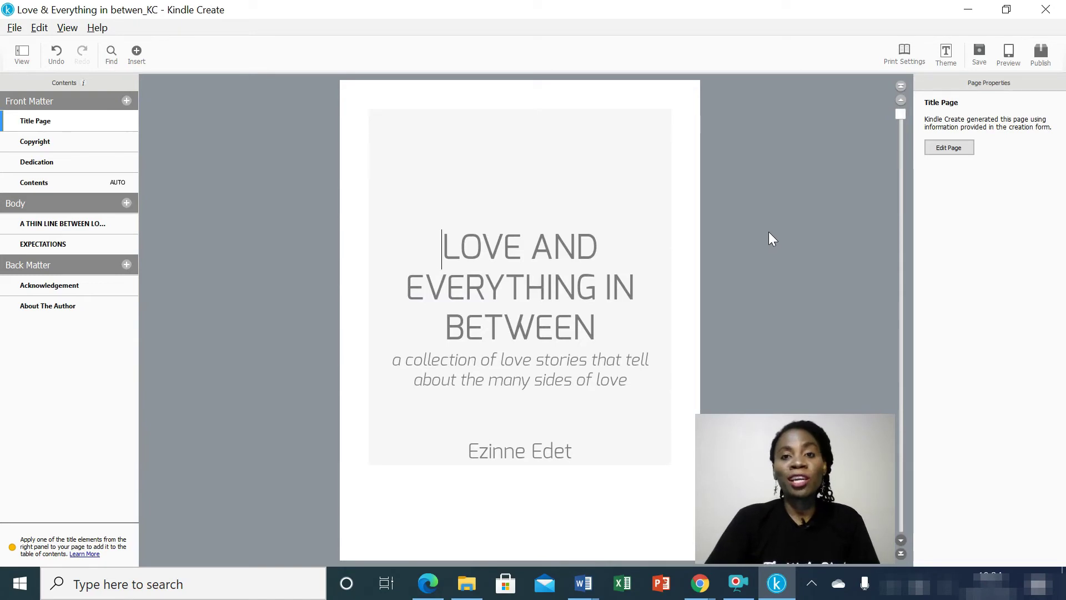